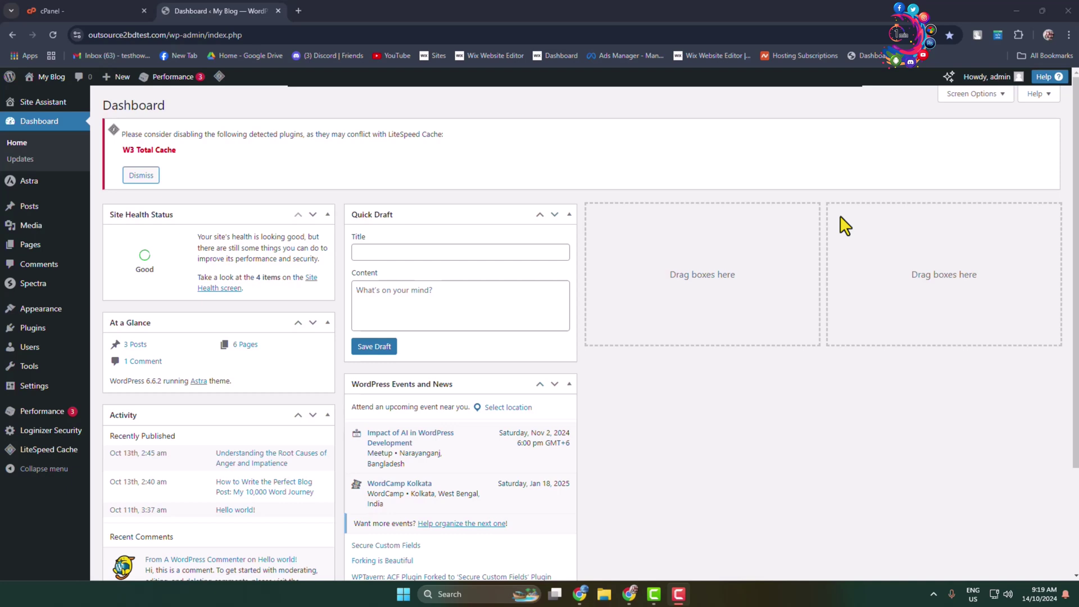
- Bring the Chrome window with the WordPress admin dashboard to the front
left_click(736, 188)
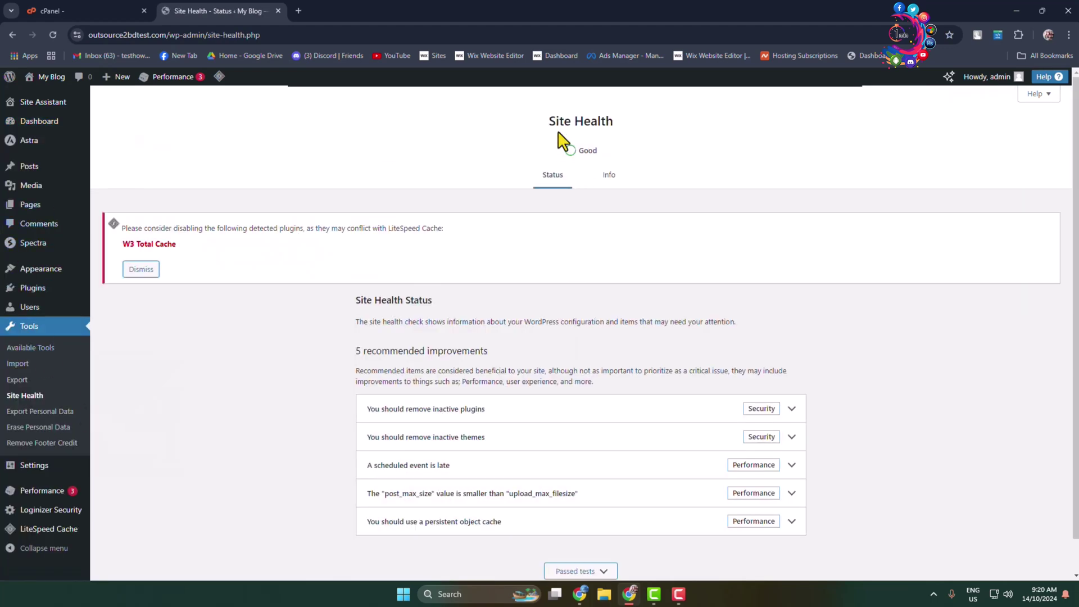
- Expand the WordPress section on the Site Health Info tab and highlight its 6.6.2 version row
left_click(613, 178)
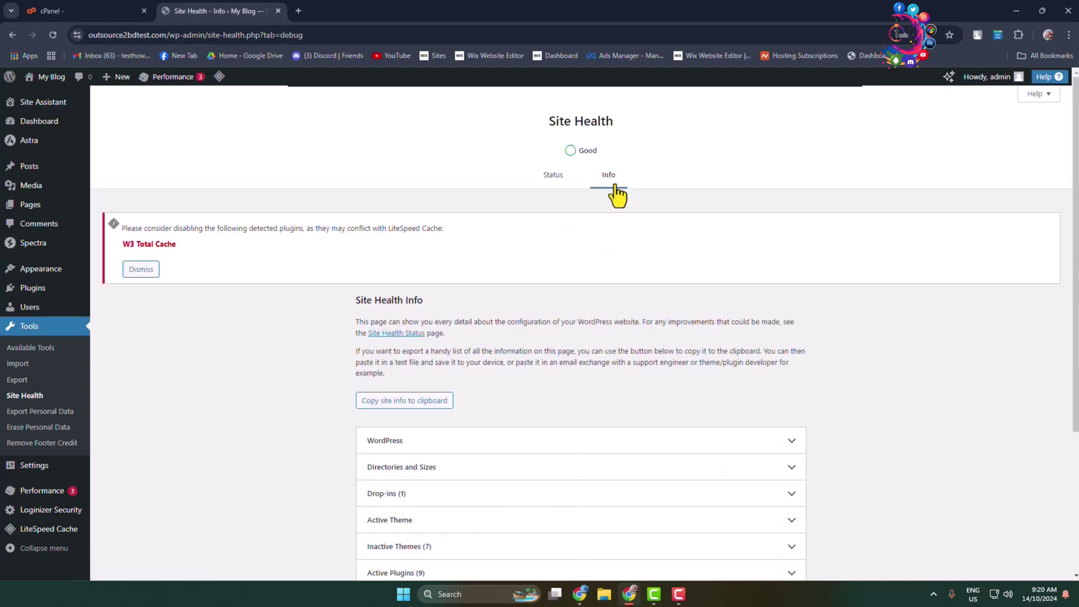
scroll(430, 359, "down", 2)
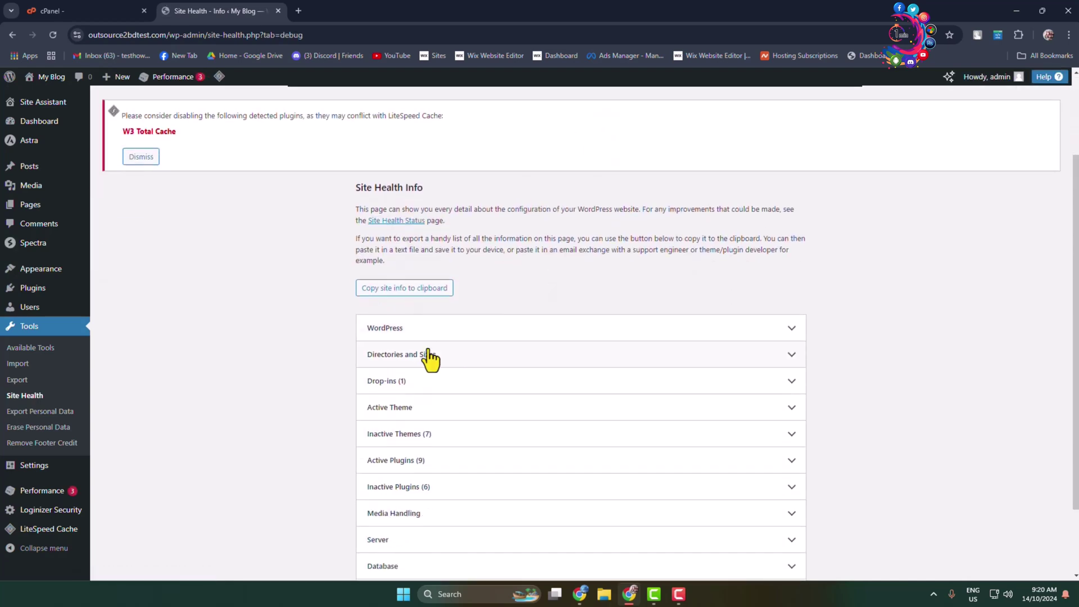
left_click(411, 332)
scroll(414, 340, "down", 1)
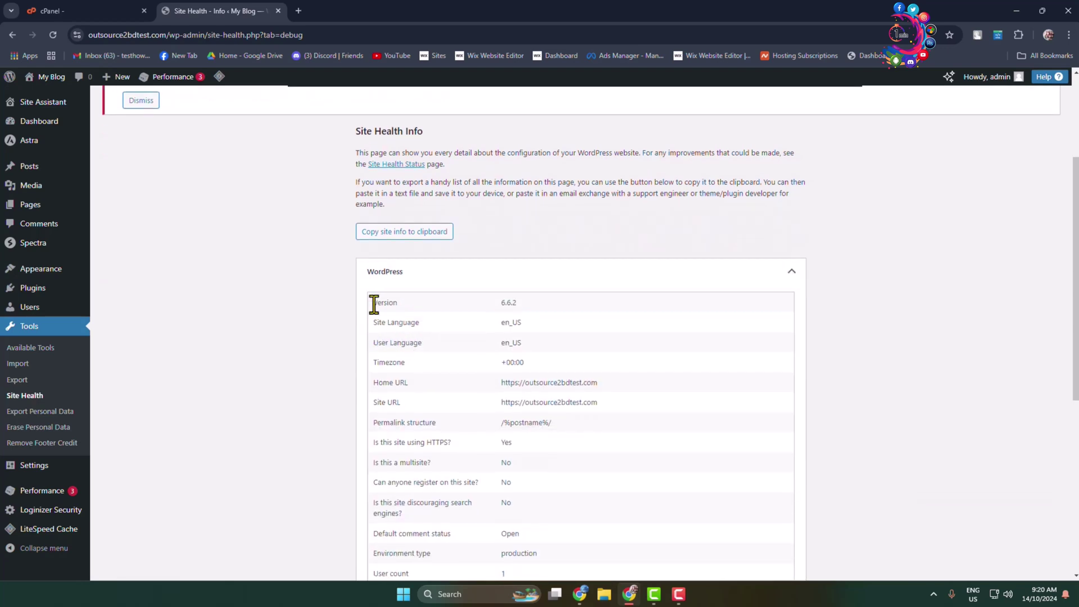
left_click_drag(374, 303, 549, 312)
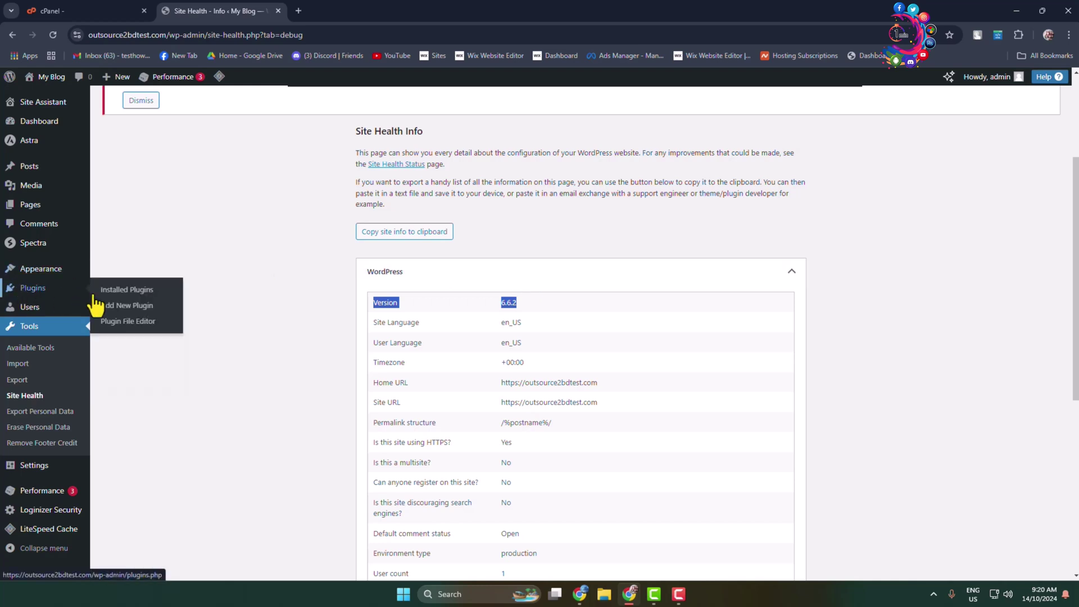
mouse_move(32, 288)
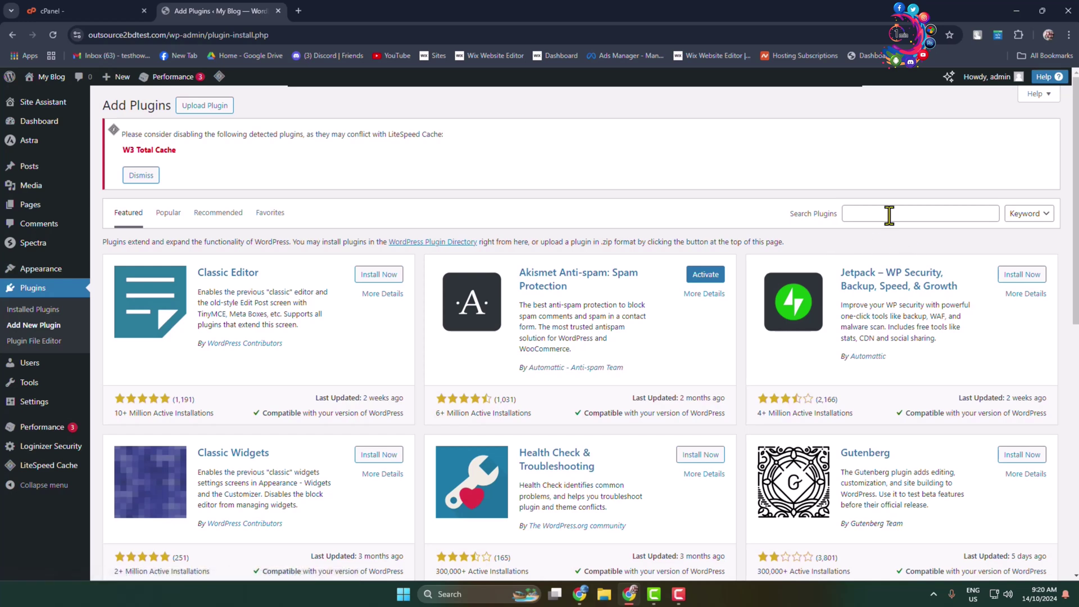
- Search plugins for 'wordpress downgrade', then install and activate WP Downgrade | Specific Core Version
left_click(886, 213)
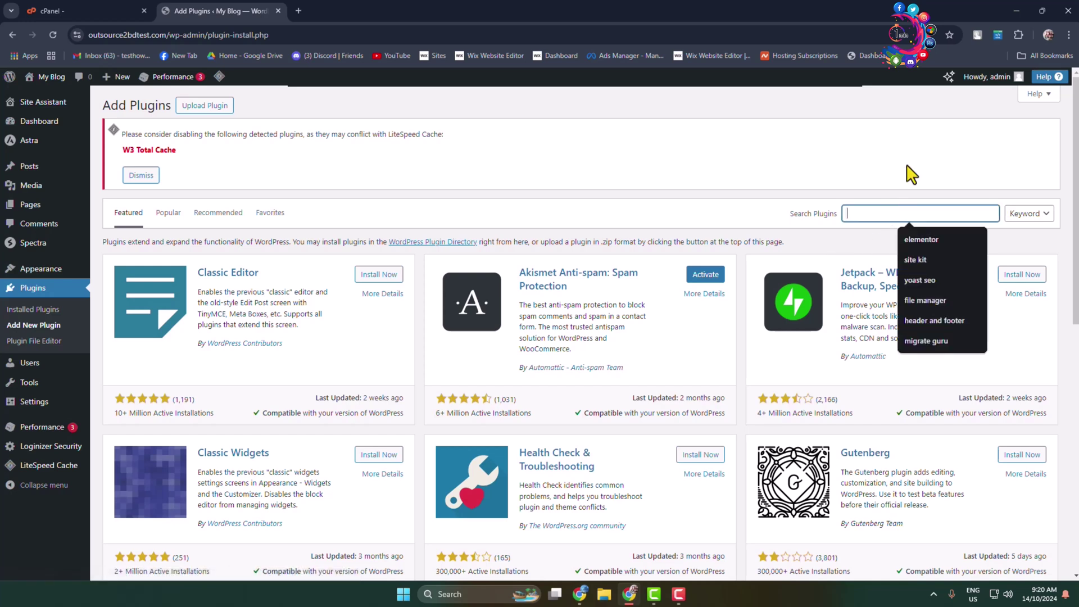
type("wordpress downgrade")
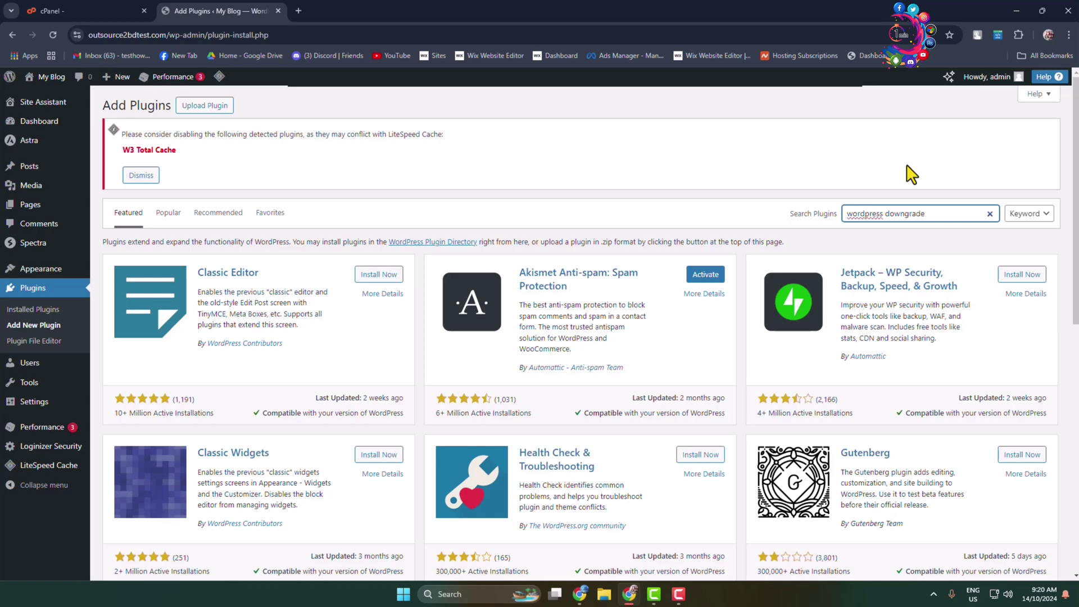
scroll(948, 398, "down", 4)
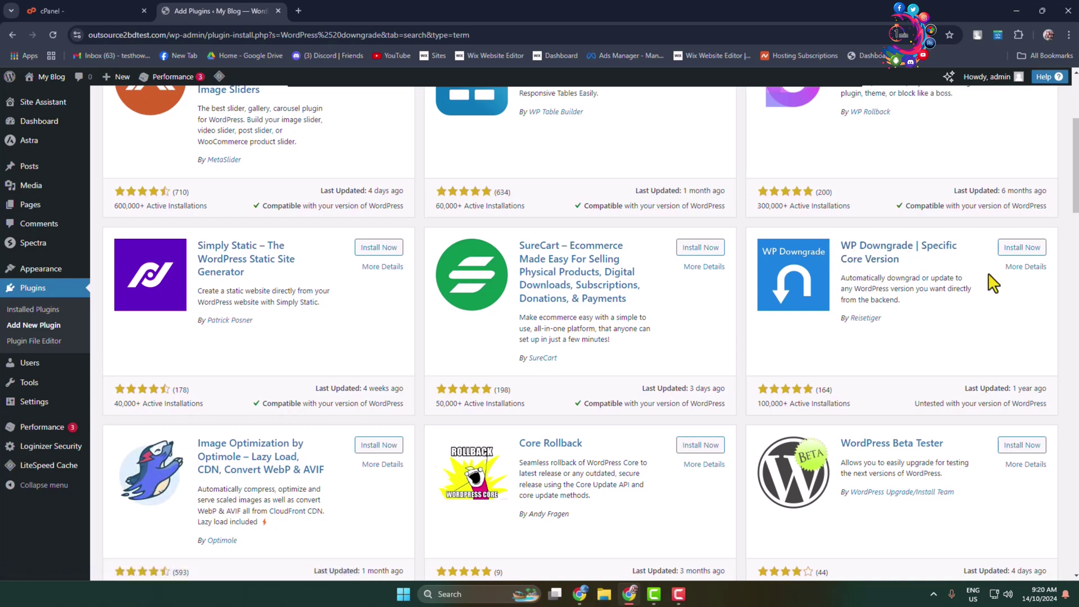
left_click(1021, 248)
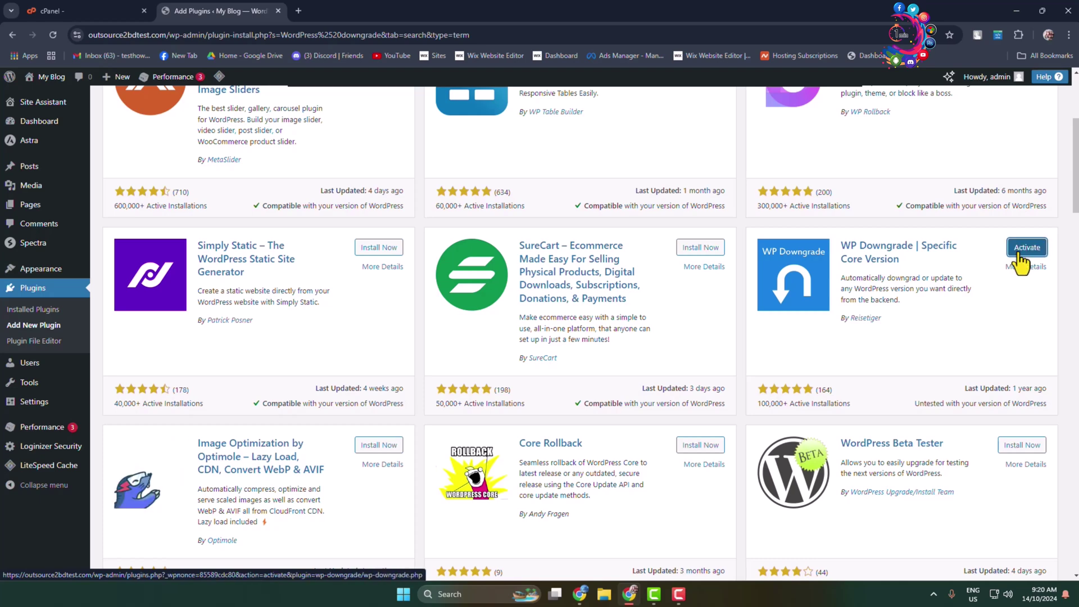
left_click(1019, 252)
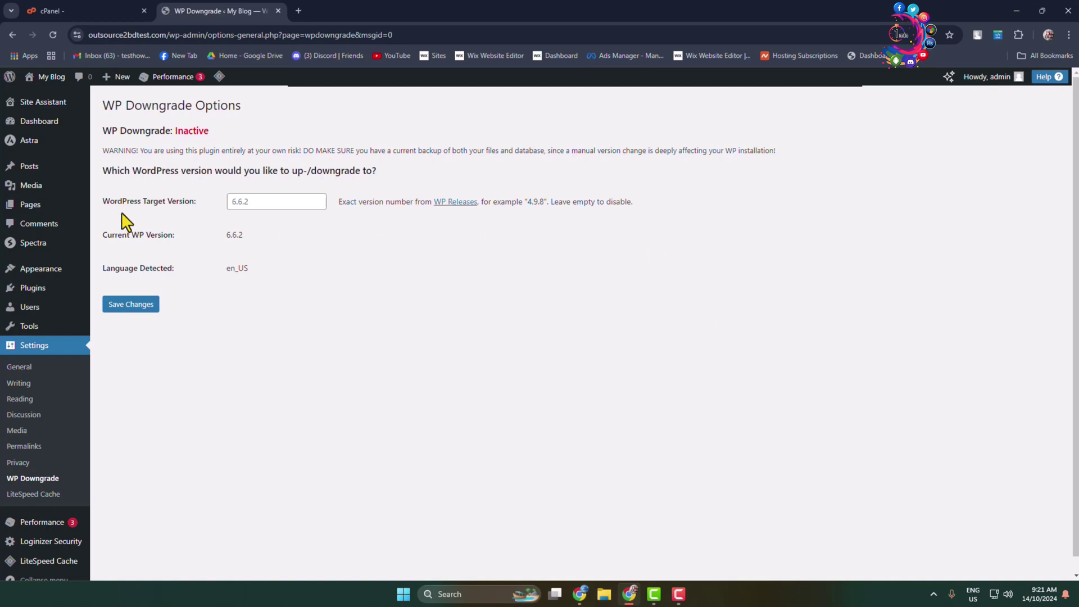
- Review the WP Downgrade Target and Current version fields, both 6.6.2, and focus the Target box
left_click_drag(109, 201, 262, 202)
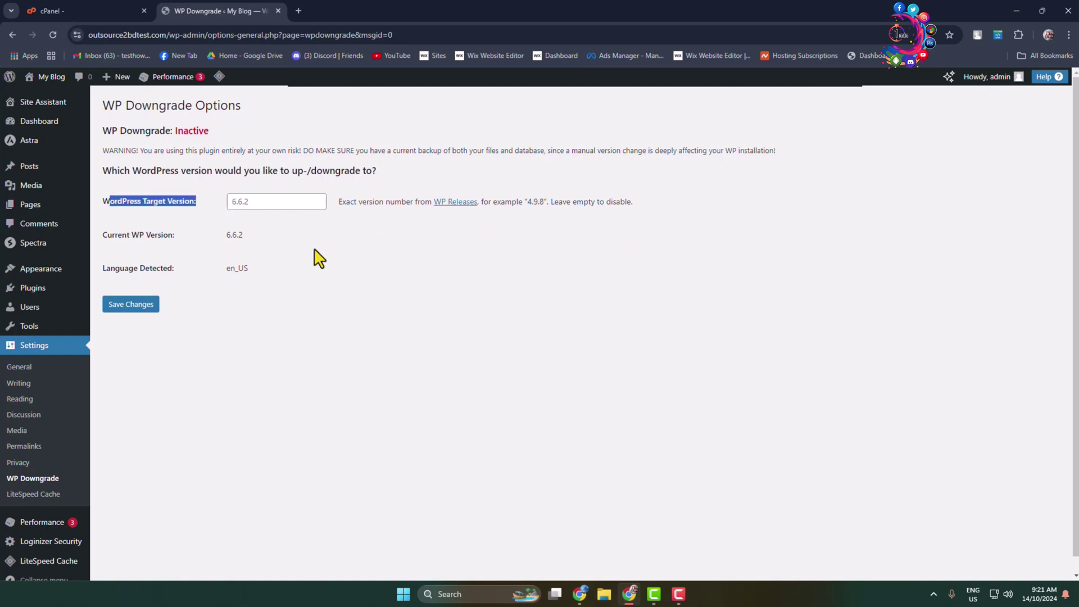
left_click_drag(315, 252, 227, 235)
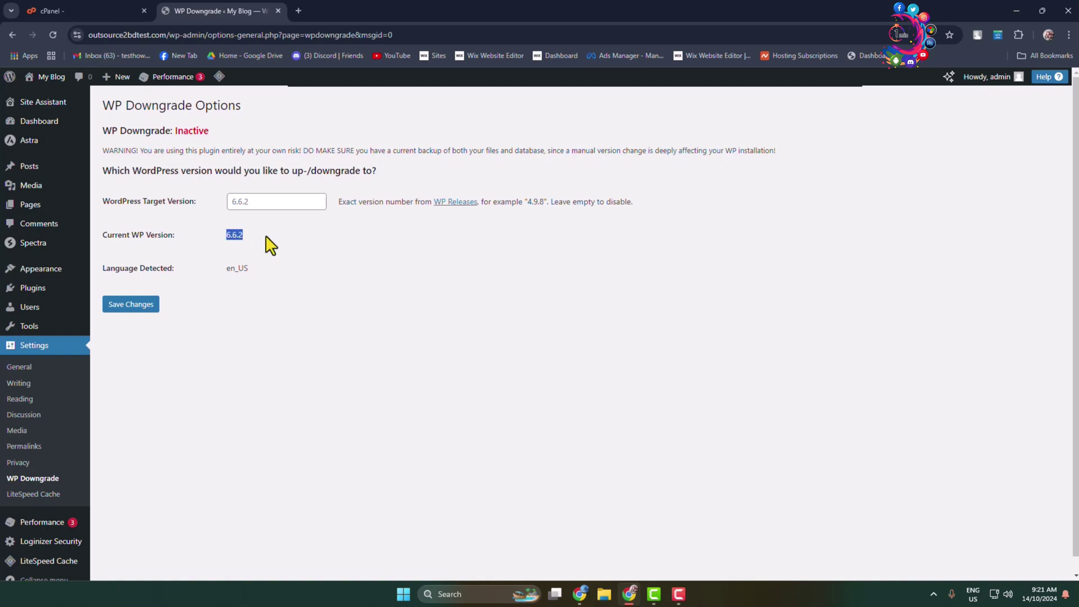
left_click(271, 246)
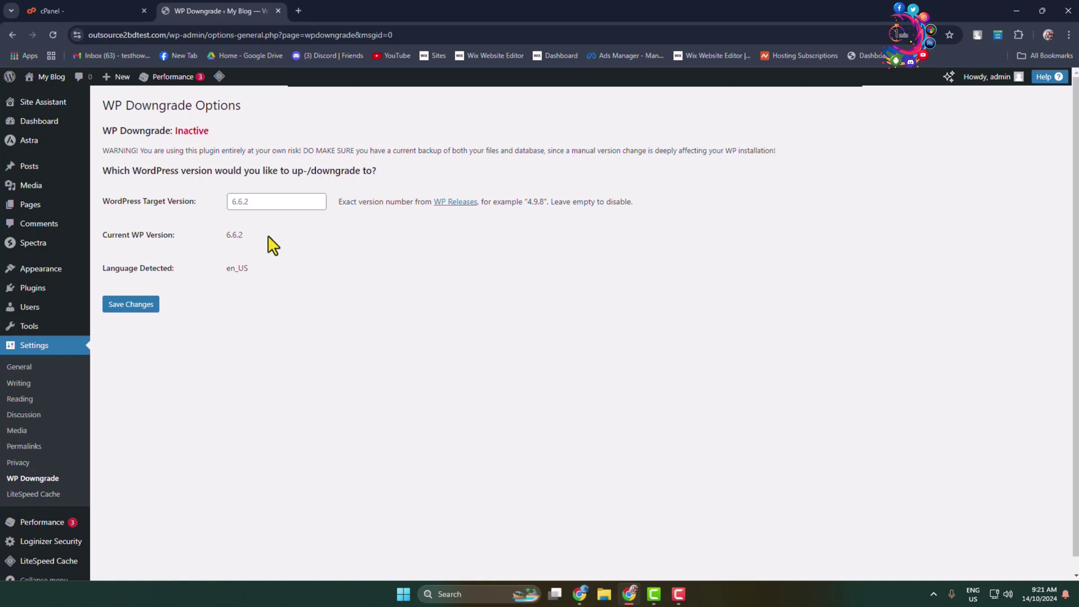
left_click(268, 202)
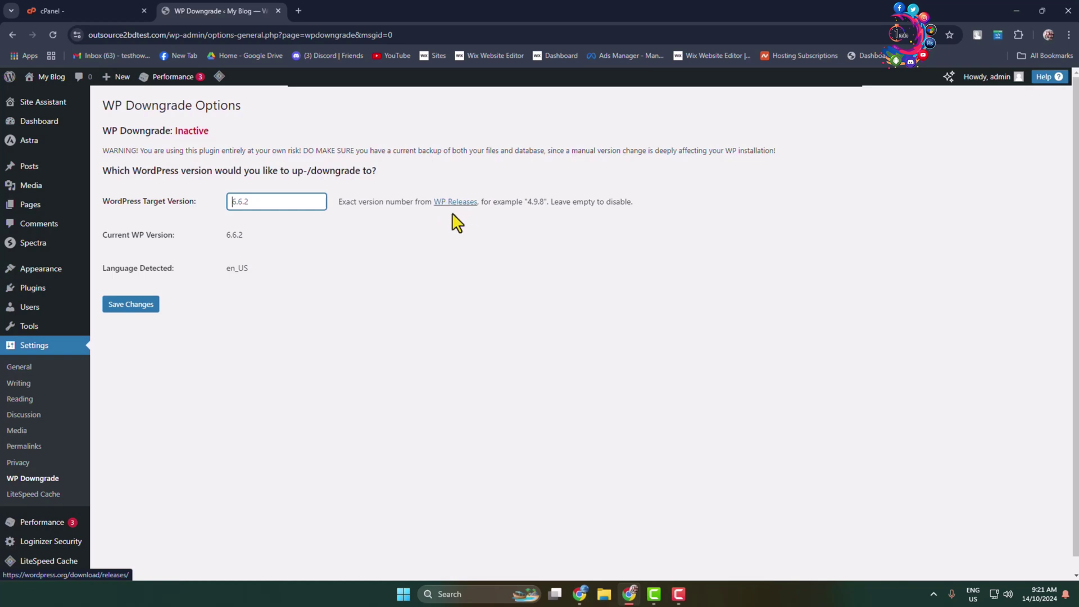
- Open the WordPress.org release archive in a new tab and find the latest release, 6.6.2
right_click(447, 201)
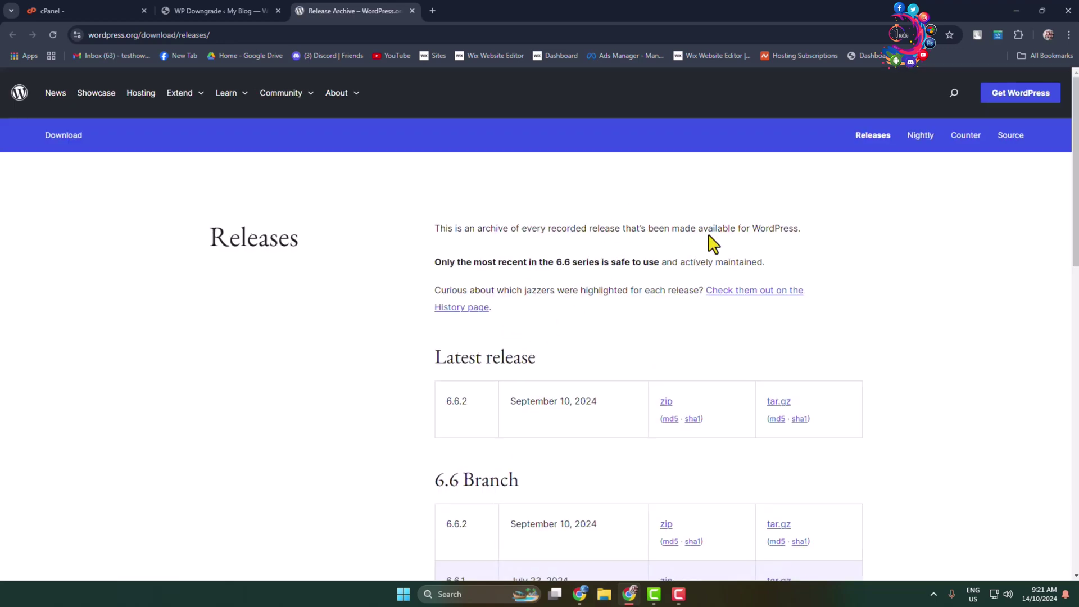
scroll(798, 357, "down", 4)
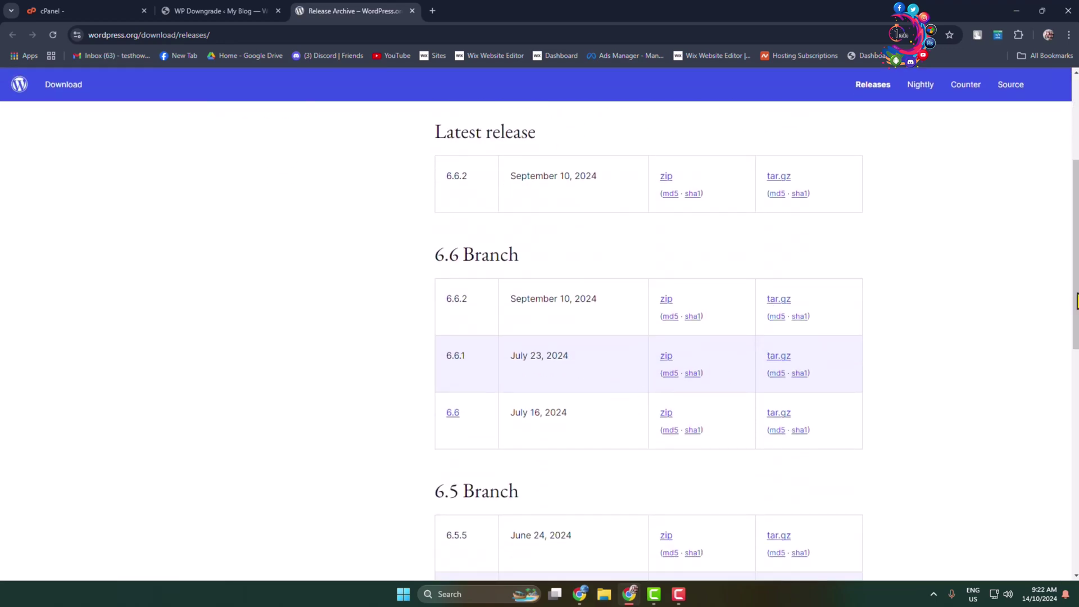
scroll(986, 318, "down", 3)
scroll(439, 339, "down", 3)
scroll(757, 342, "down", 4)
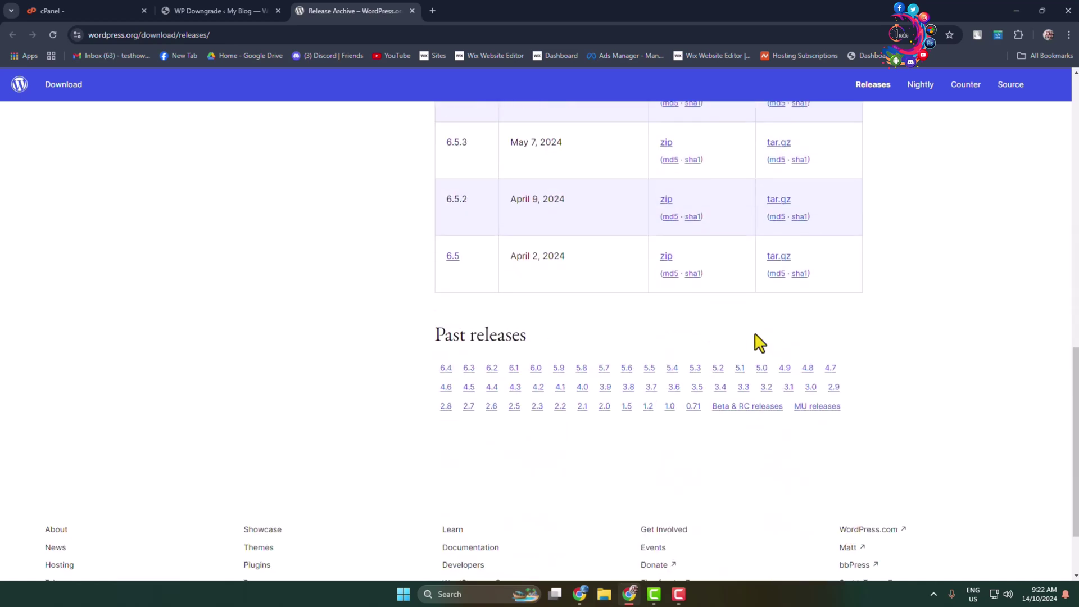
scroll(489, 309, "up", 11)
left_click_drag(482, 301, 434, 294)
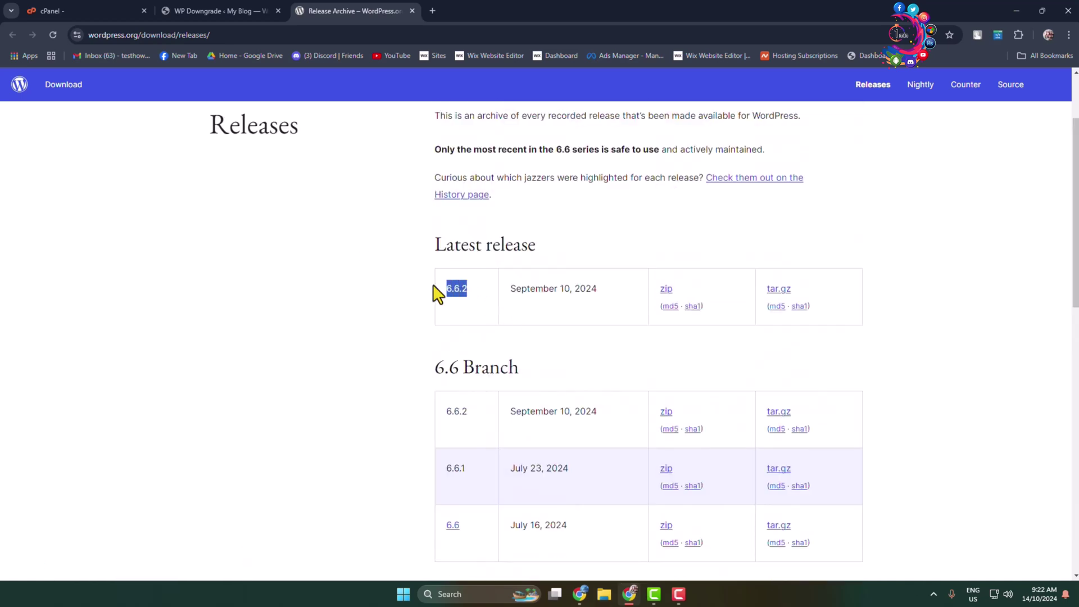
left_click(522, 309)
- Copy the 6.5.5 version number from the 6.5 branch and return to the WP Downgrade tab
scroll(624, 271, "down", 2)
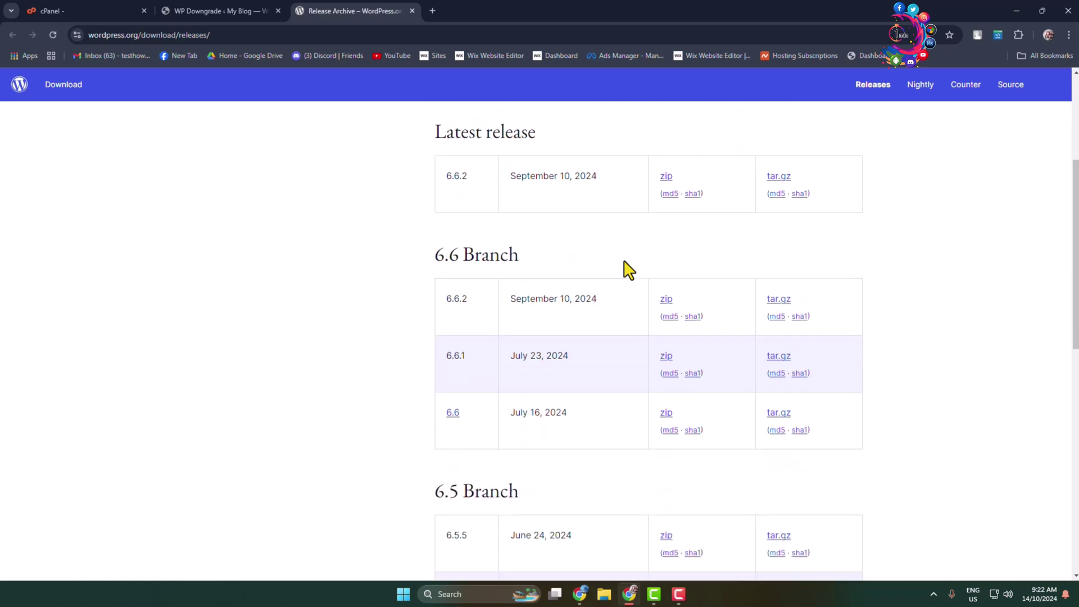
scroll(717, 318, "down", 2)
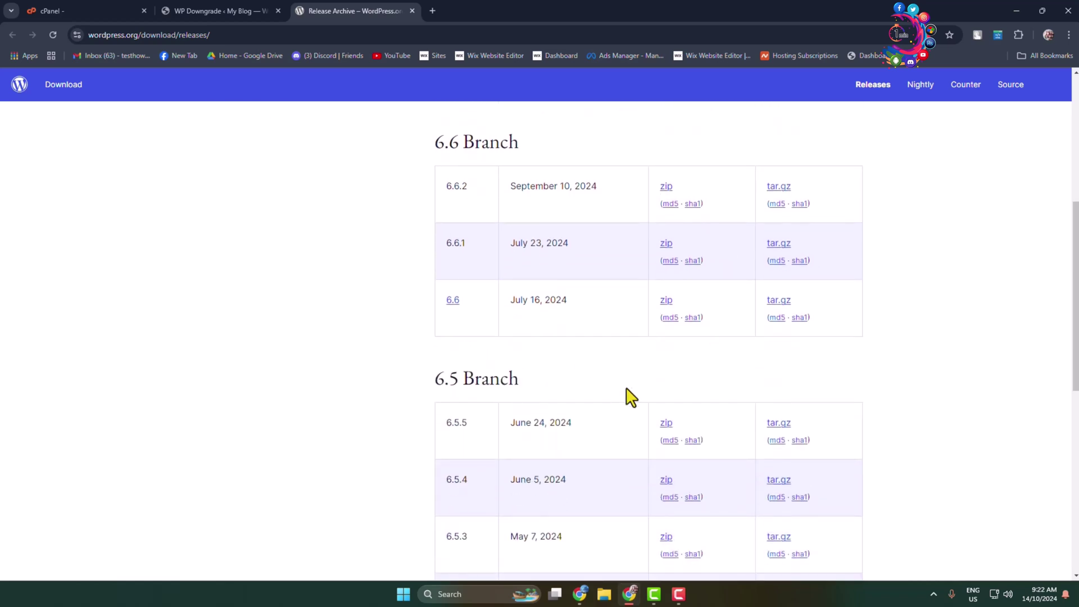
scroll(625, 387, "down", 3)
left_click_drag(475, 254, 448, 253)
left_click(468, 256)
right_click(455, 251)
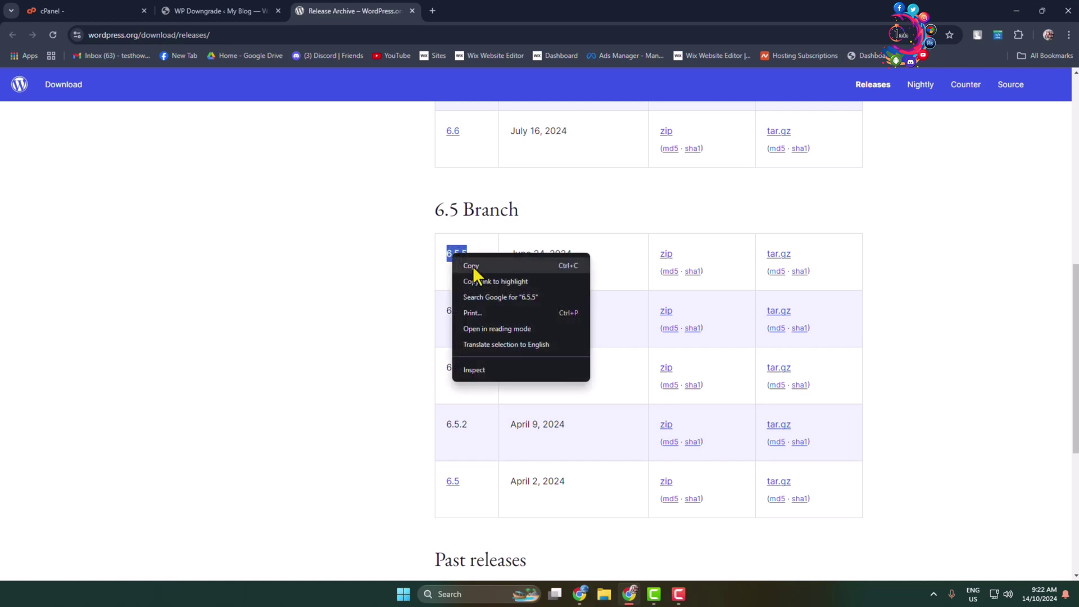
left_click(473, 265)
left_click(233, 10)
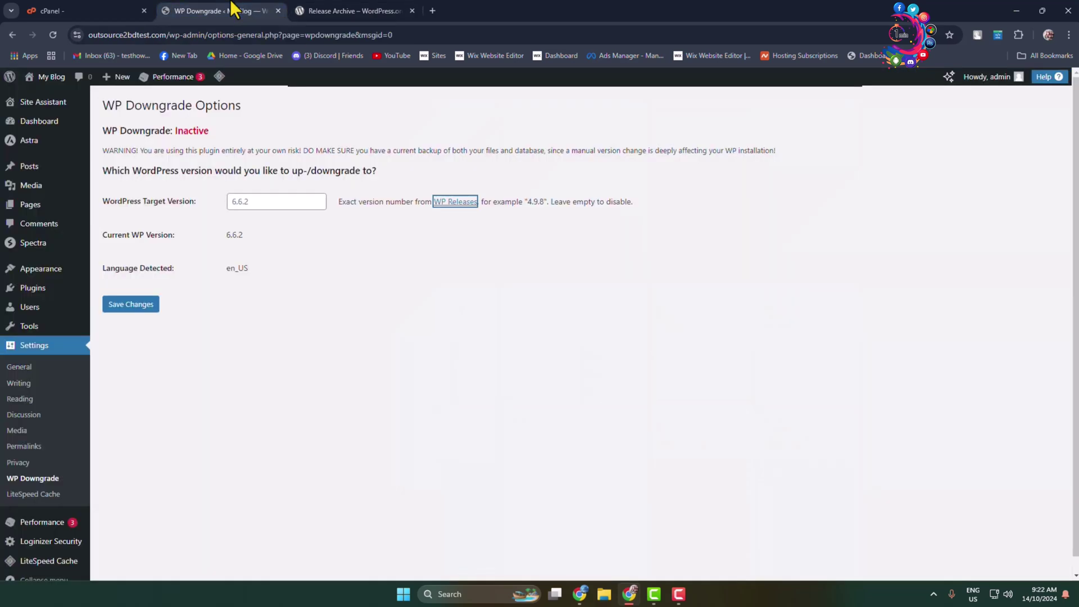
- Enter 6.5.5 as the WP Downgrade Target Version and save the changes
left_click(251, 201)
type("6.5.5")
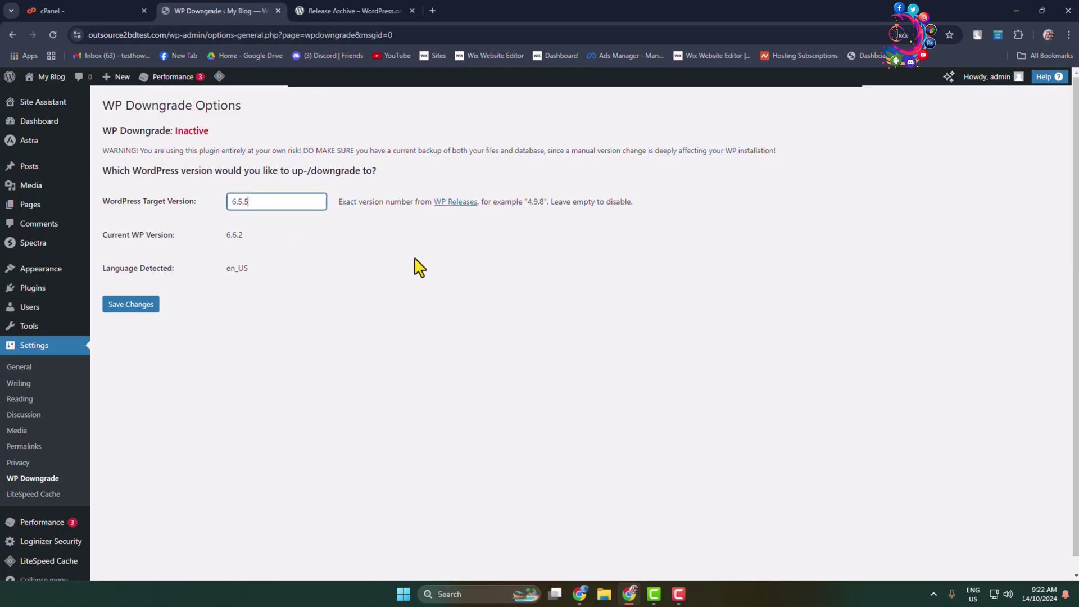
left_click(138, 307)
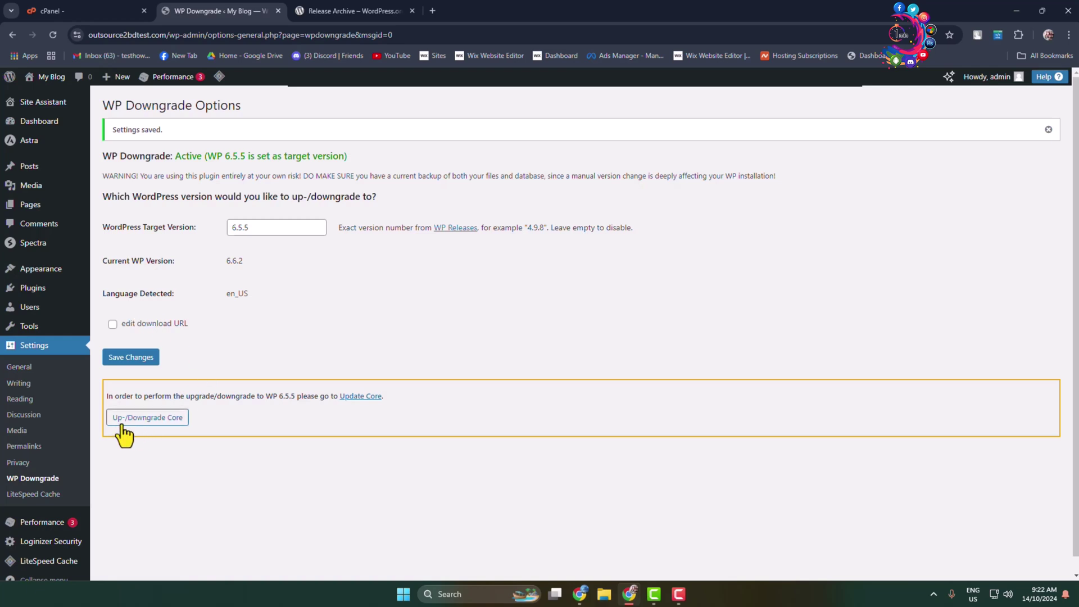
- Run Up-/Downgrade Core and re-install WordPress as version 6.5.5
left_click(163, 428)
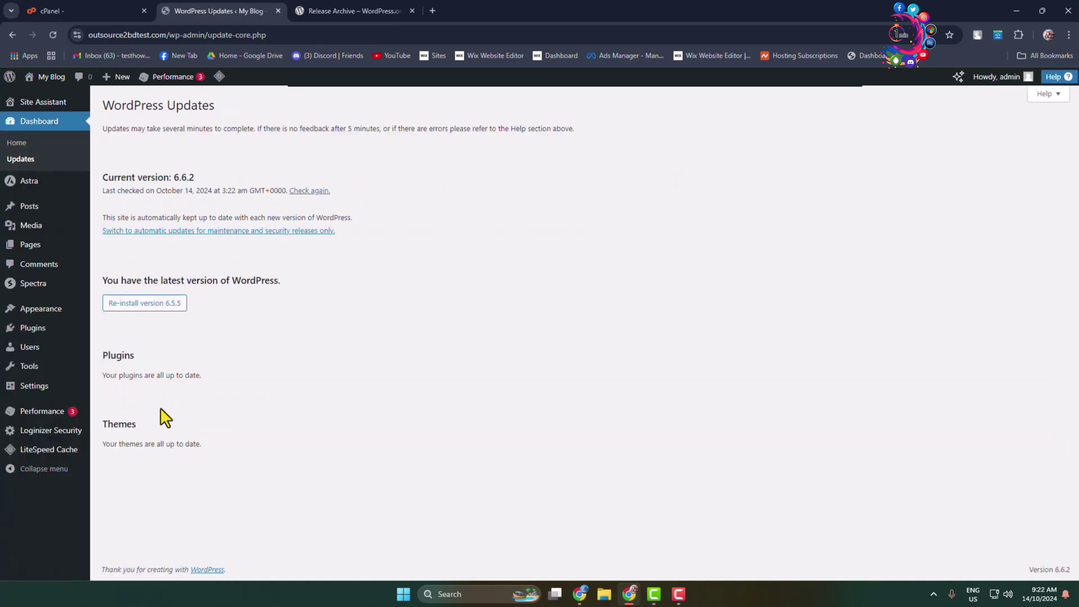
left_click(150, 304)
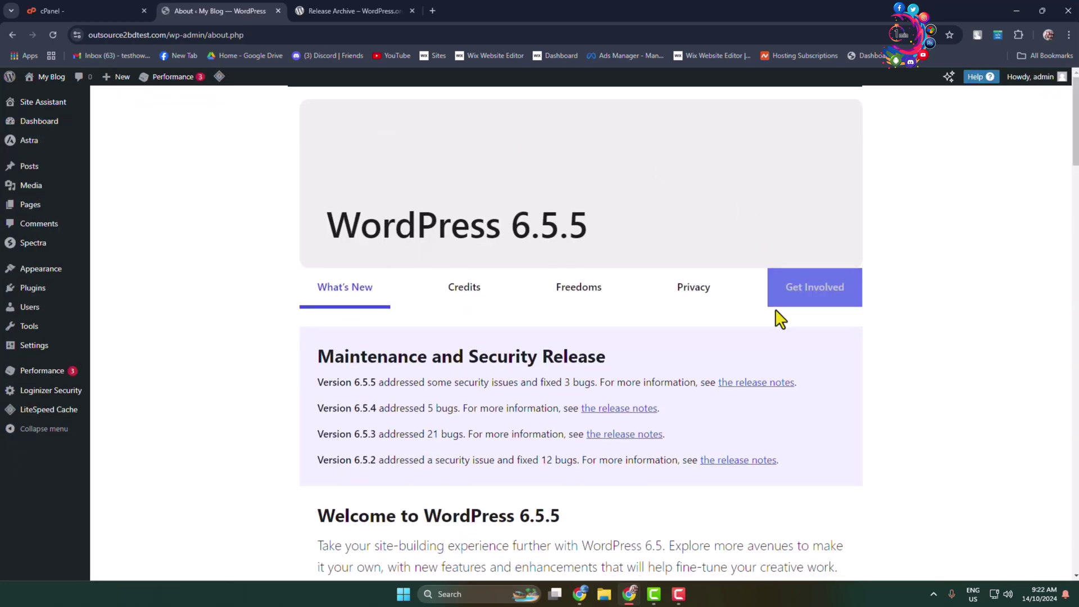
scroll(631, 436, "down", 6)
scroll(632, 436, "up", 6)
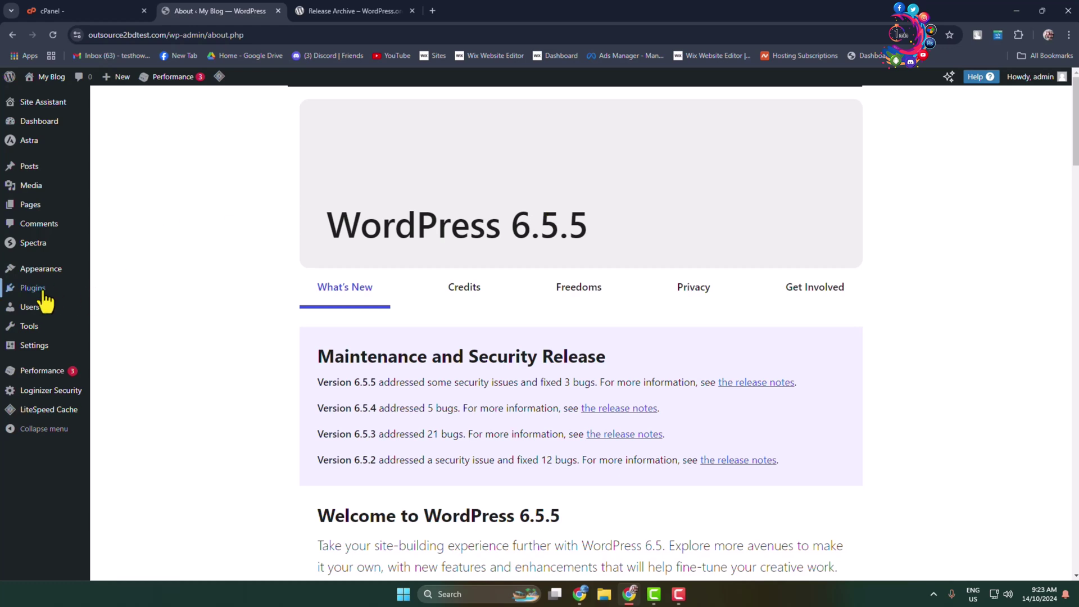
mouse_move(29, 325)
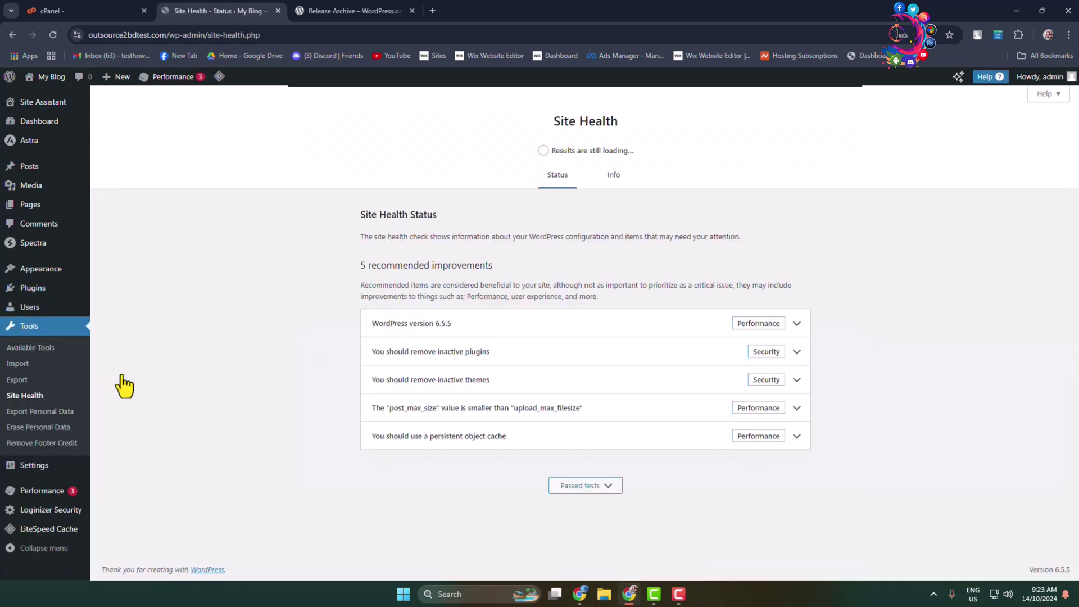
- Expand the WordPress section on Site Health Info and select the 6.5.5 version value
left_click(612, 174)
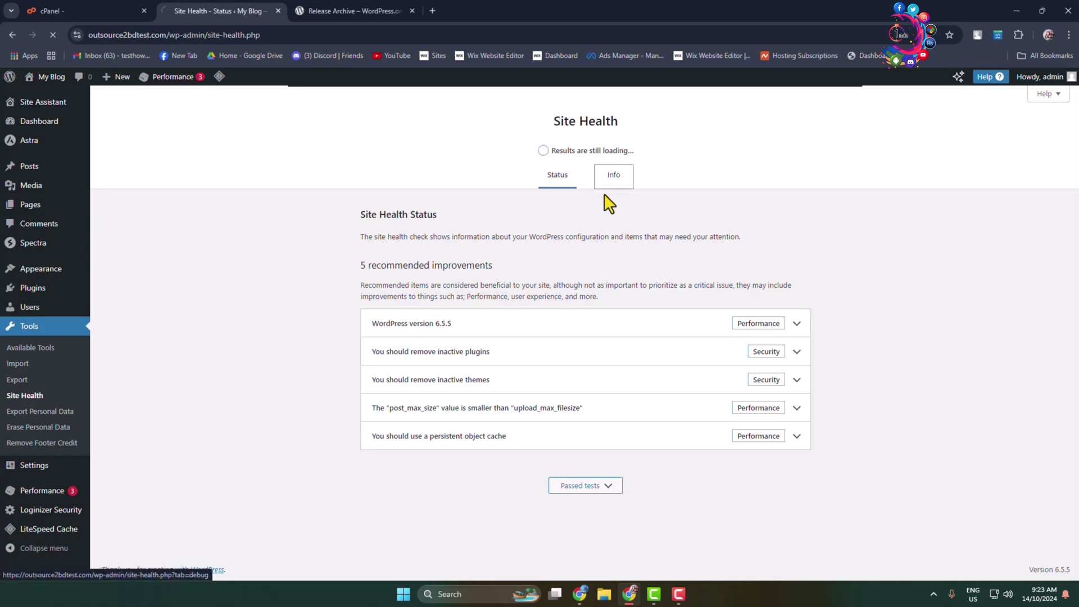
left_click(437, 325)
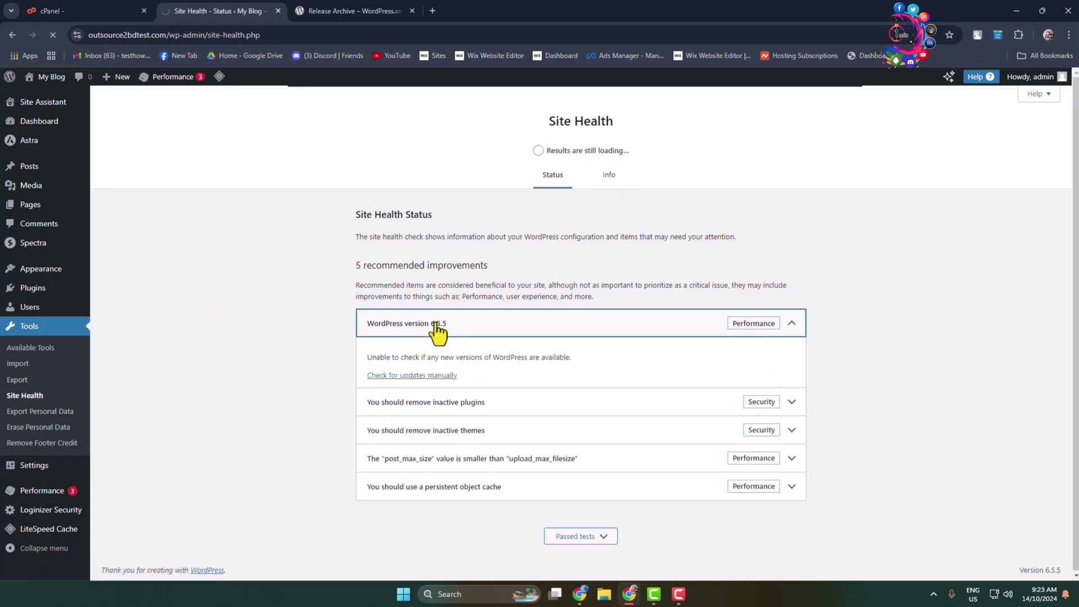
left_click(494, 364)
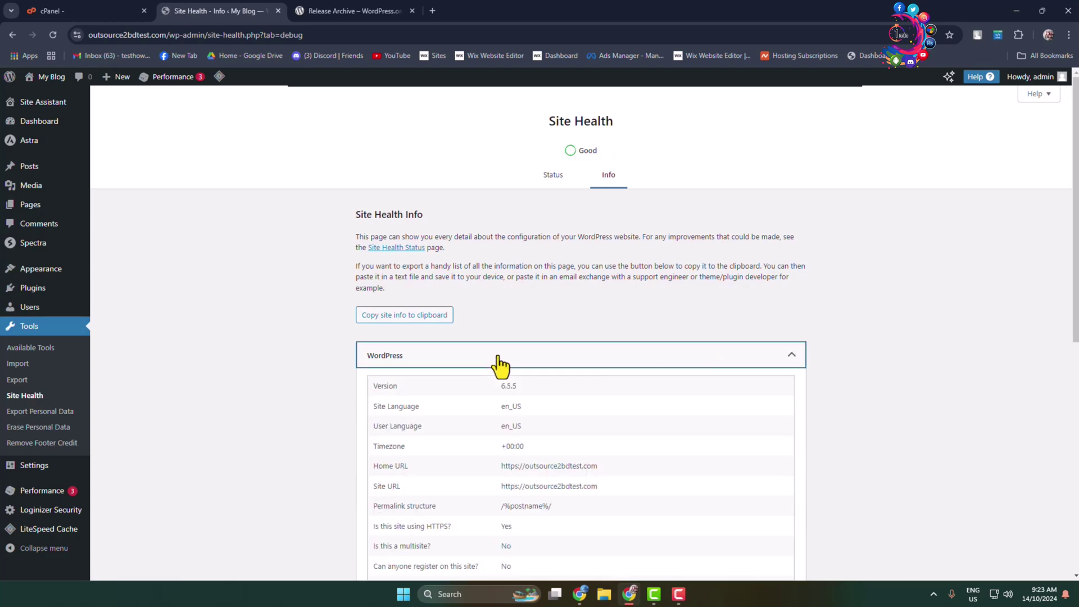
double_click(511, 386)
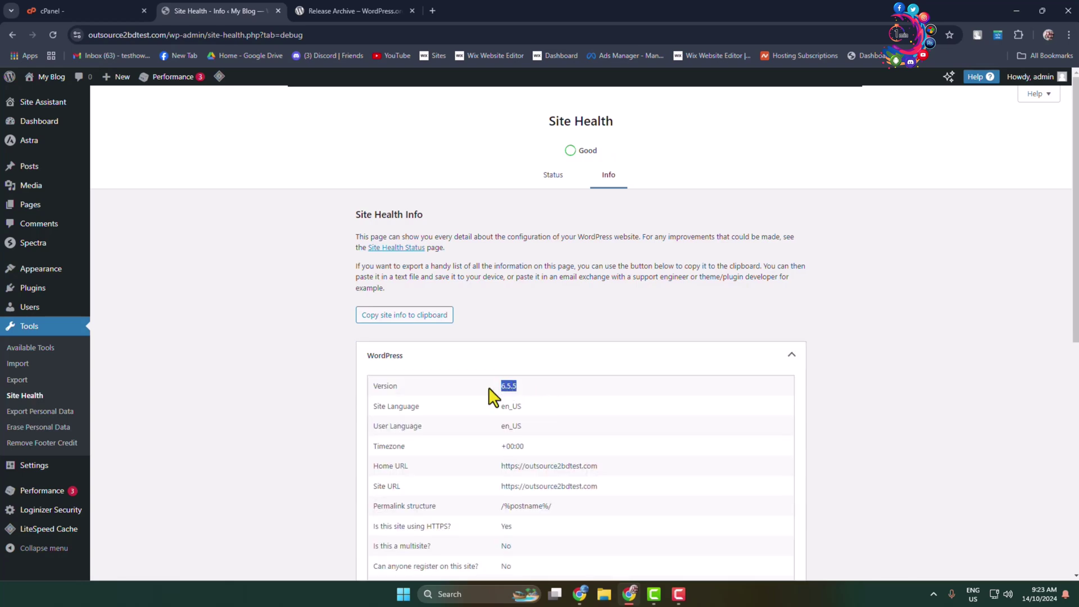
left_click(526, 387)
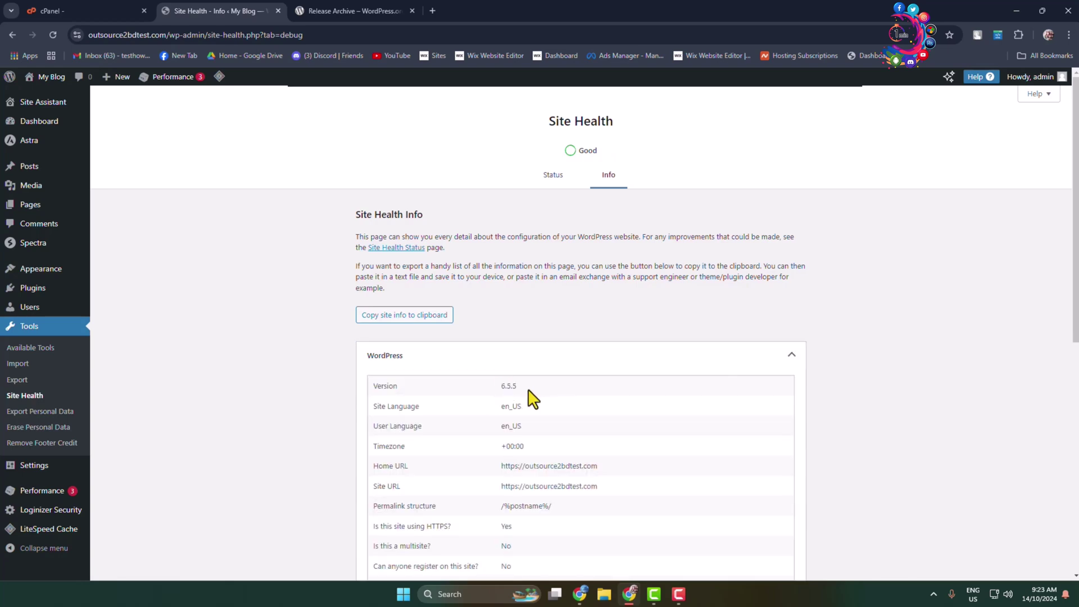
double_click(509, 387)
left_click(539, 400)
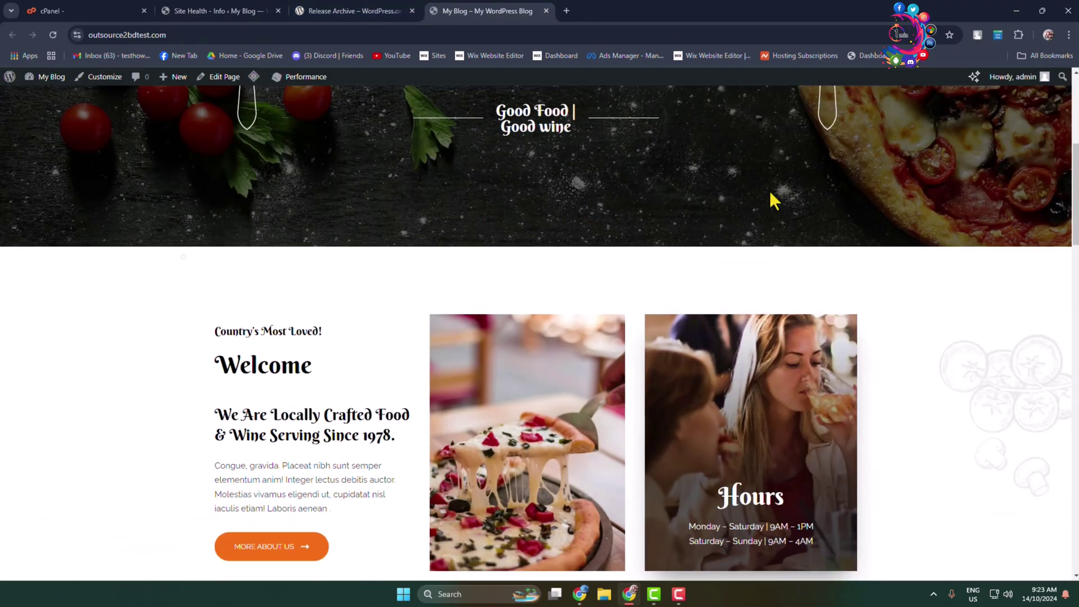
- Scroll the live Fresco restaurant homepage down to the customer testimonials section
scroll(771, 194, "down", 5)
scroll(772, 194, "down", 6)
scroll(776, 208, "down", 7)
scroll(776, 237, "down", 8)
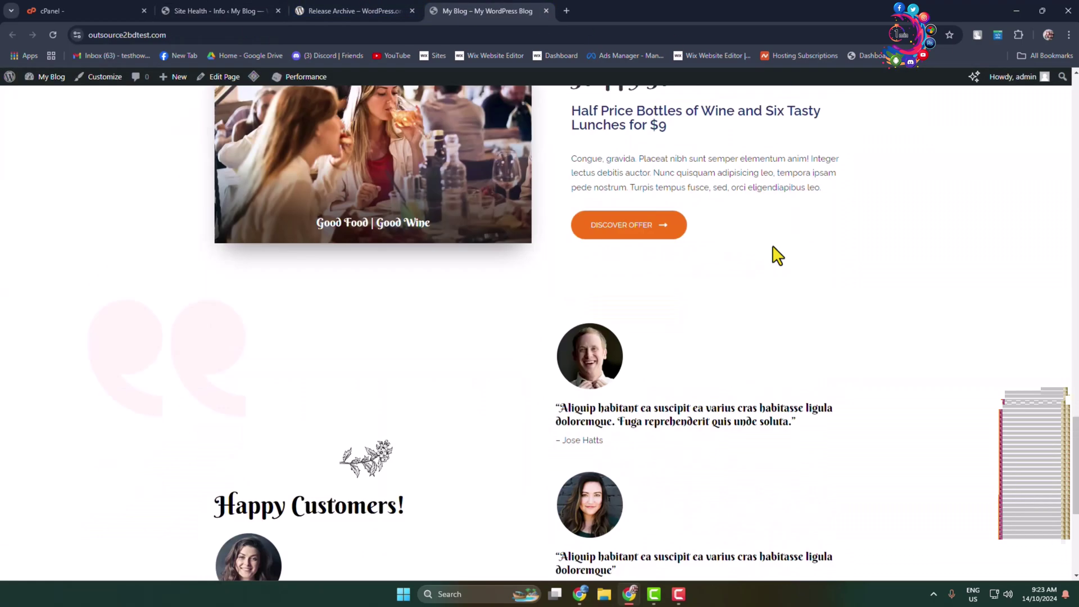
scroll(773, 309, "down", 5)
left_click_drag(1073, 475, 1074, 90)
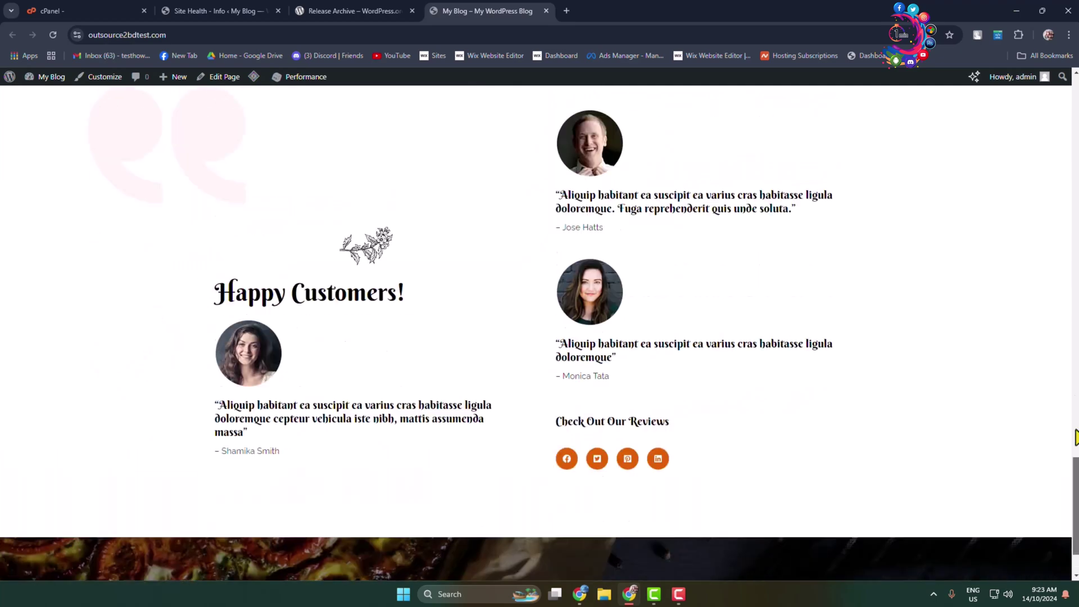